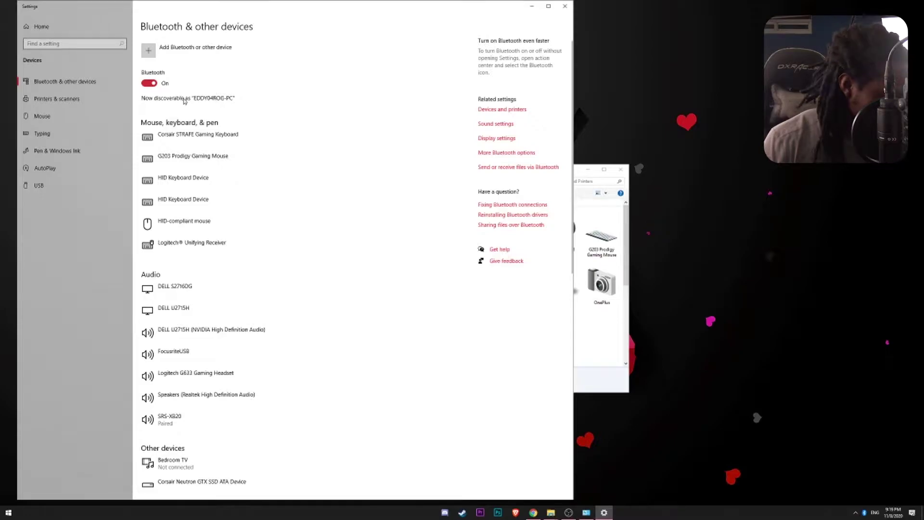
Add the Xbox Wireless Controller as a Bluetooth device and close the Add a device dialog.
{"action": "left_click", "coordinate": [185, 54]}
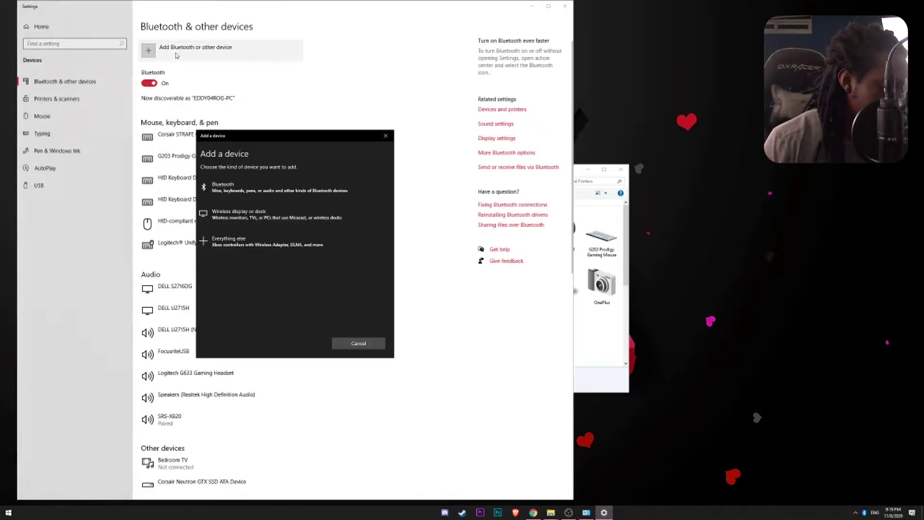
{"action": "left_click", "coordinate": [276, 195]}
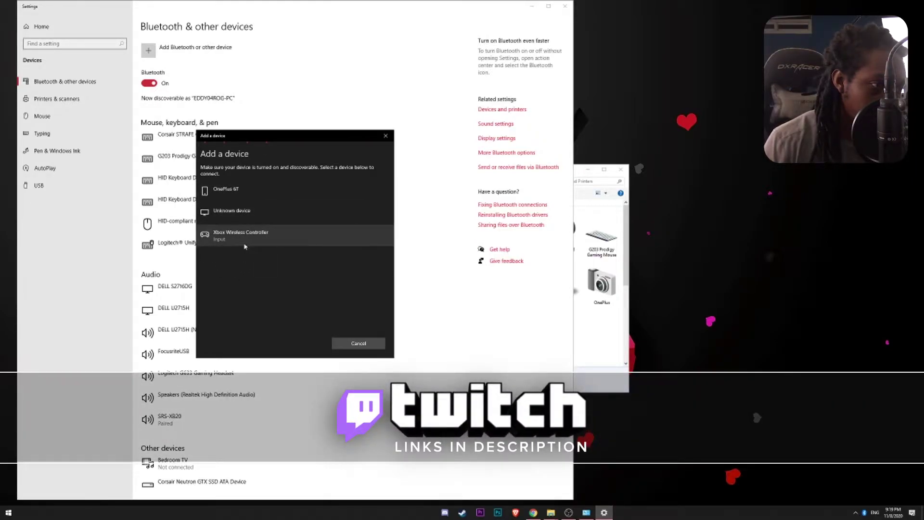
{"action": "left_click", "coordinate": [244, 243]}
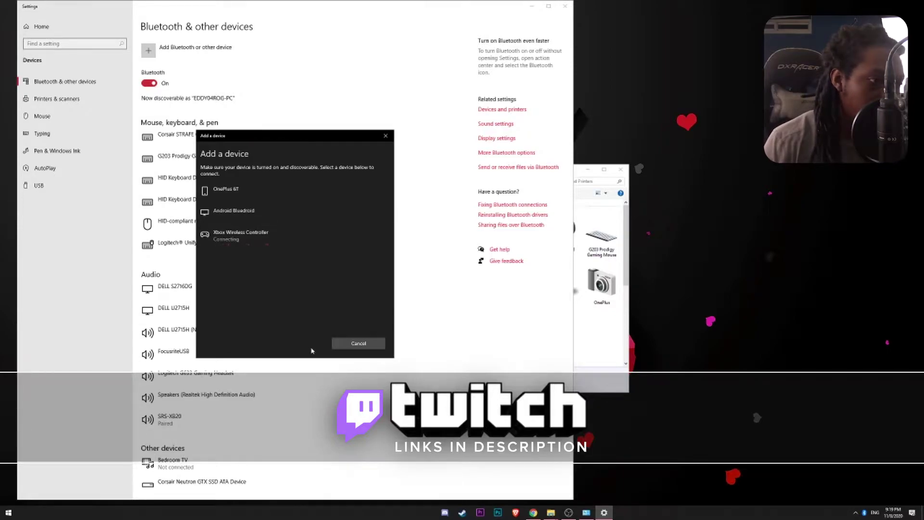
{"action": "left_click", "coordinate": [357, 342]}
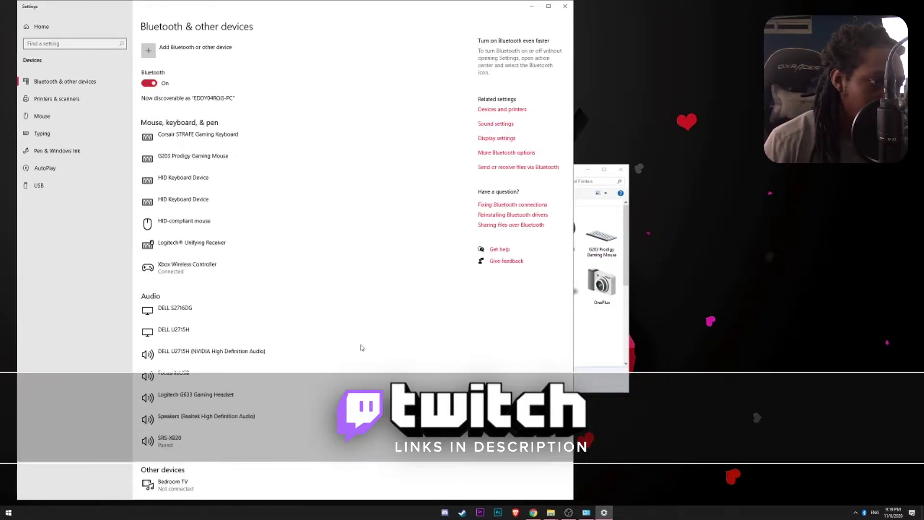
Move the focus to the Xbox Wireless Controller entry to check its connection in the device list.
{"action": "key", "text": "Tab"}
{"action": "key", "text": "Tab"}
{"action": "key", "text": "Tab"}
{"action": "key", "text": "Tab"}
{"action": "key", "text": "Tab"}
{"action": "key", "text": "Tab"}
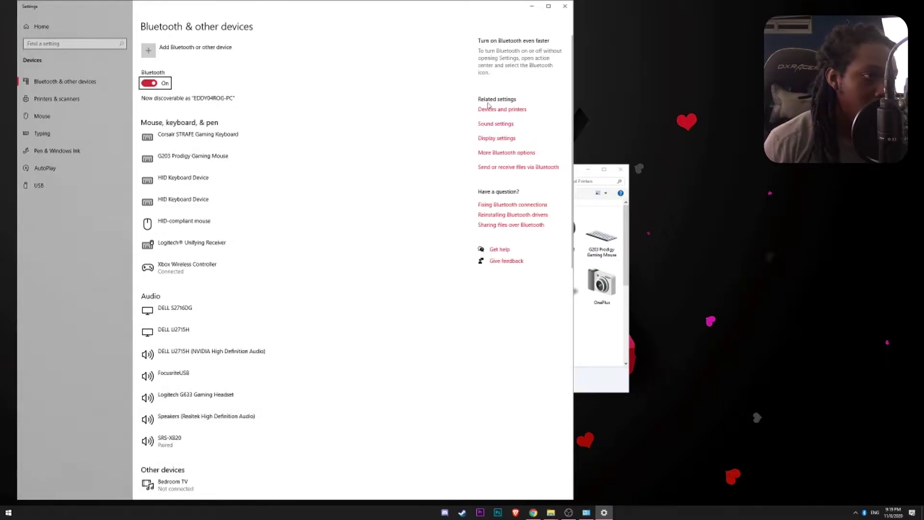
{"action": "key", "text": "Tab"}
{"action": "key", "text": "Tab"}
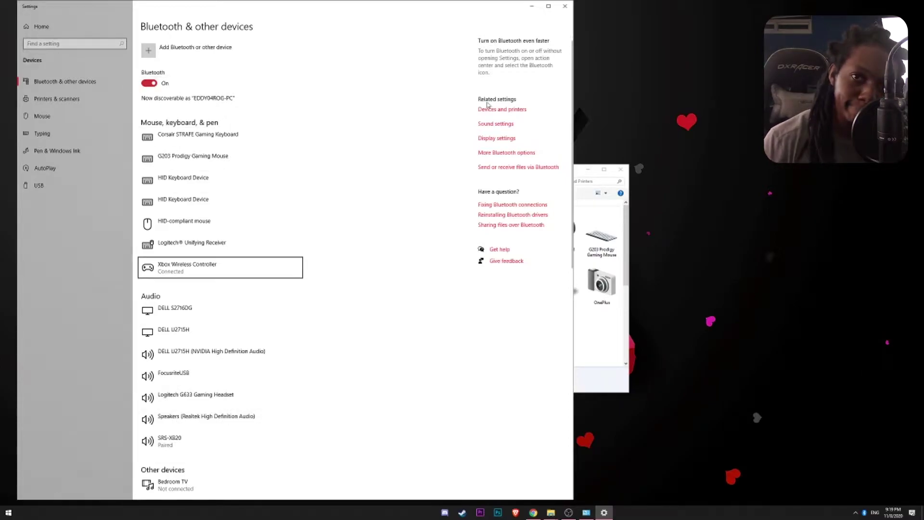
Minimize Settings and bring the NARUTO SHIPPUDEN Ultimate Ninja STORM 4 folder window into view on the desktop.
{"action": "left_click", "coordinate": [532, 6]}
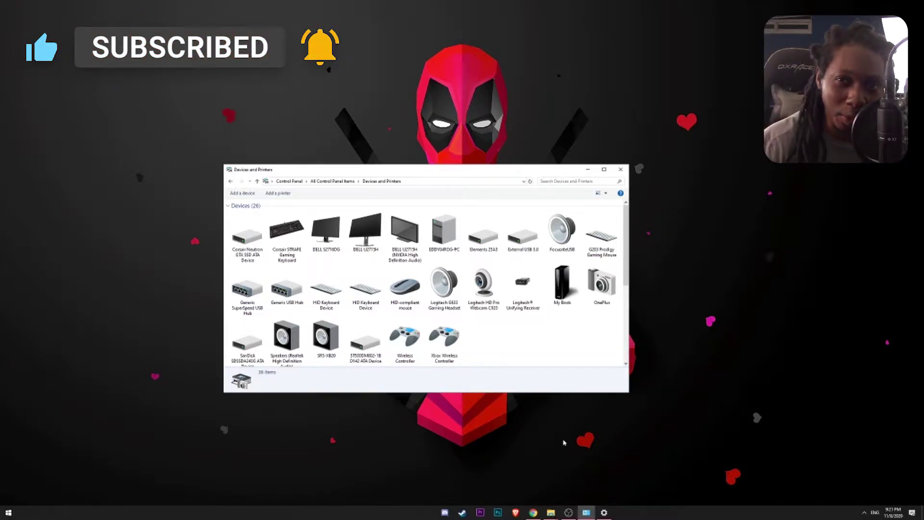
{"action": "left_click", "coordinate": [555, 508]}
{"action": "left_click", "coordinate": [522, 487]}
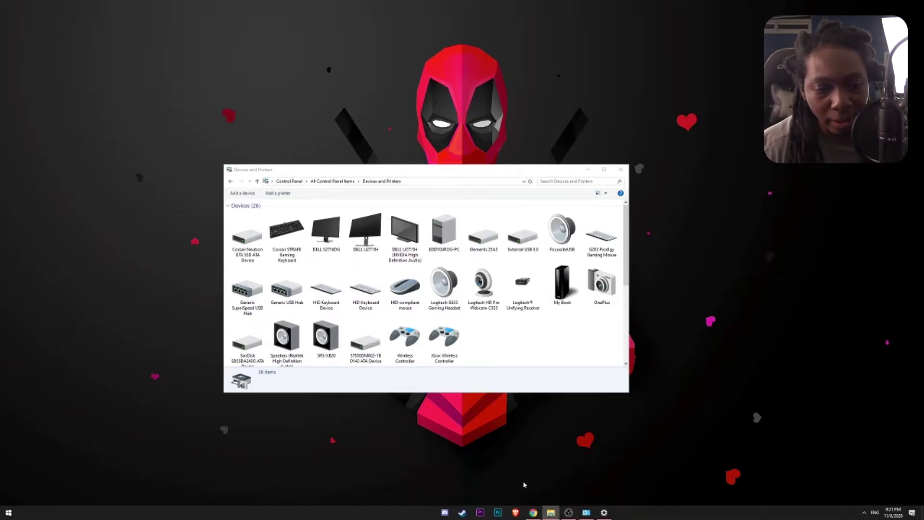
{"action": "left_click_drag", "start_coordinate": [157, 242], "coordinate": [205, 149]}
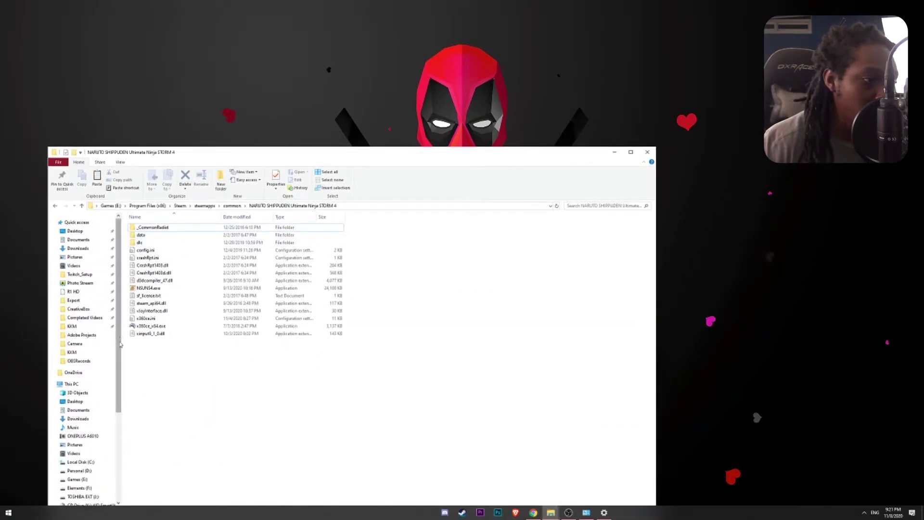
Run x360ce_x64.exe as administrator and load the automatically searched Default Settings for the new Bluetooth XINPUT device.
{"action": "left_click", "coordinate": [149, 326]}
{"action": "right_click", "coordinate": [147, 328]}
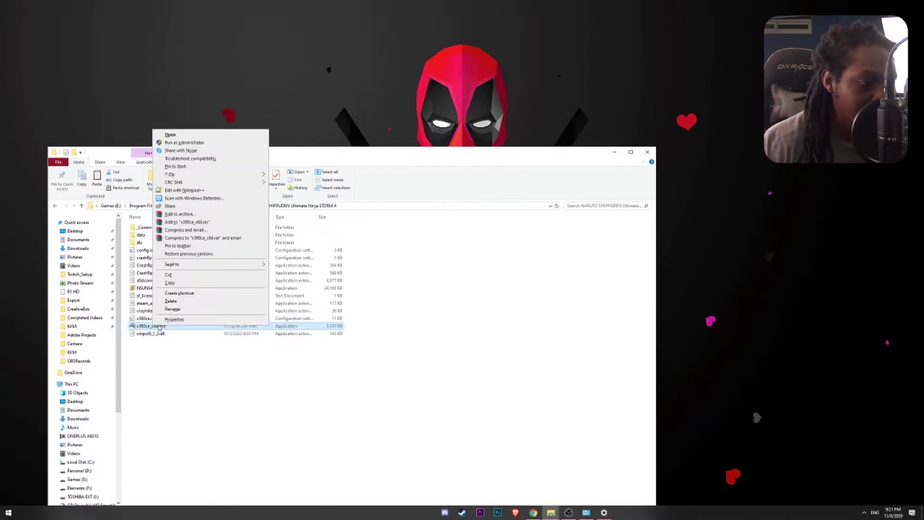
{"action": "left_click", "coordinate": [192, 144]}
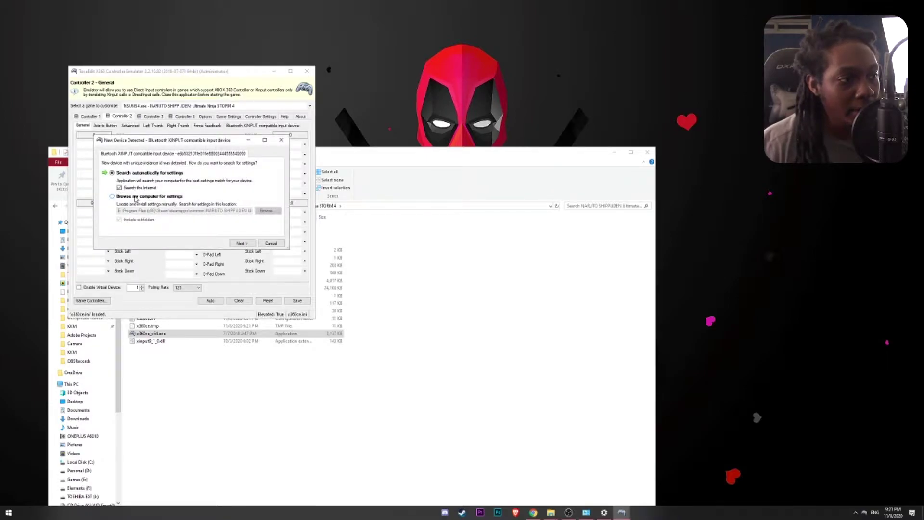
{"action": "left_click", "coordinate": [240, 243]}
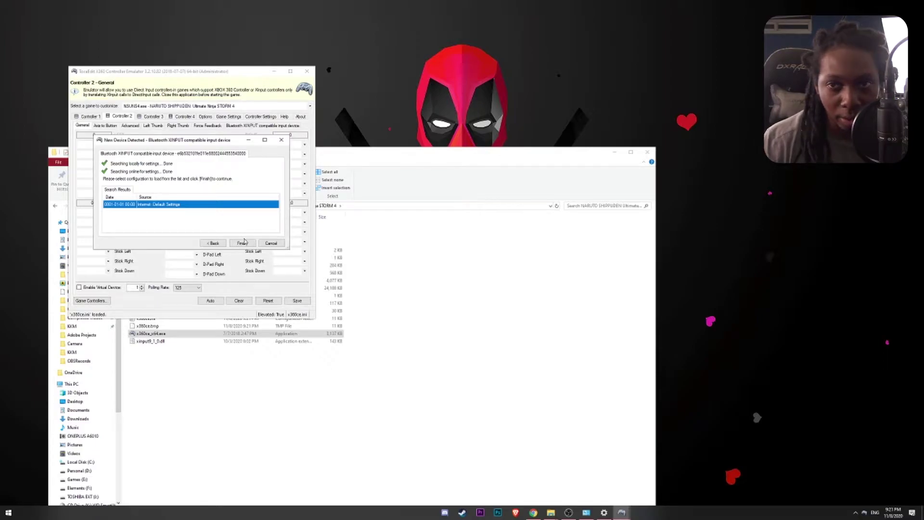
{"action": "left_click", "coordinate": [243, 243]}
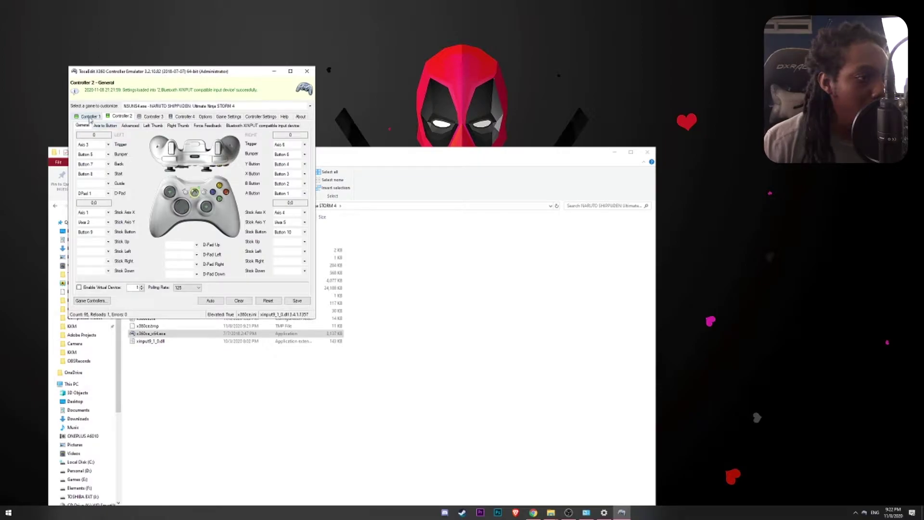
Compare the General button mappings of Controller 1 and Controller 2.
{"action": "left_click", "coordinate": [90, 117]}
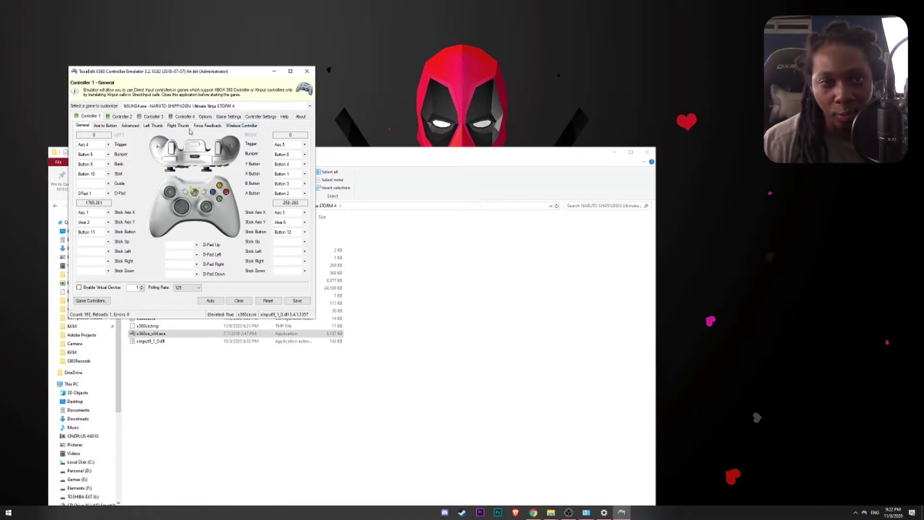
{"action": "left_click", "coordinate": [116, 116]}
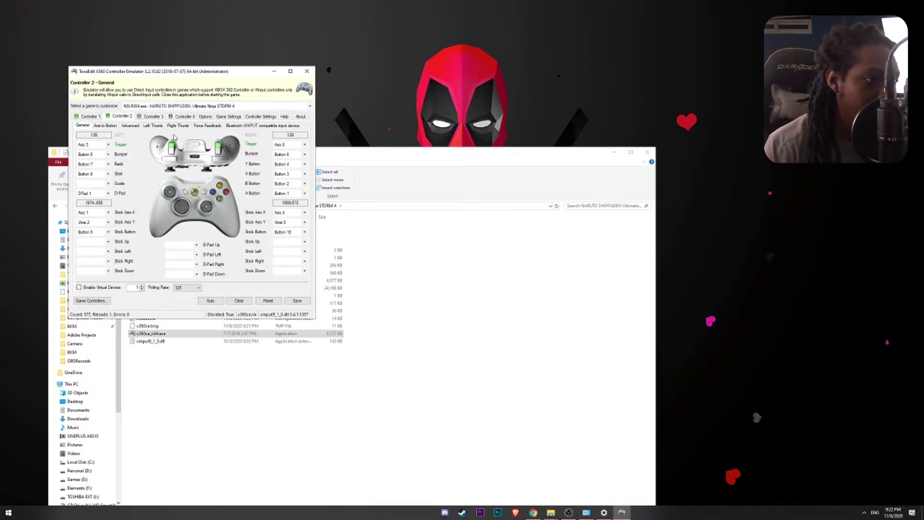
{"action": "left_click", "coordinate": [85, 119]}
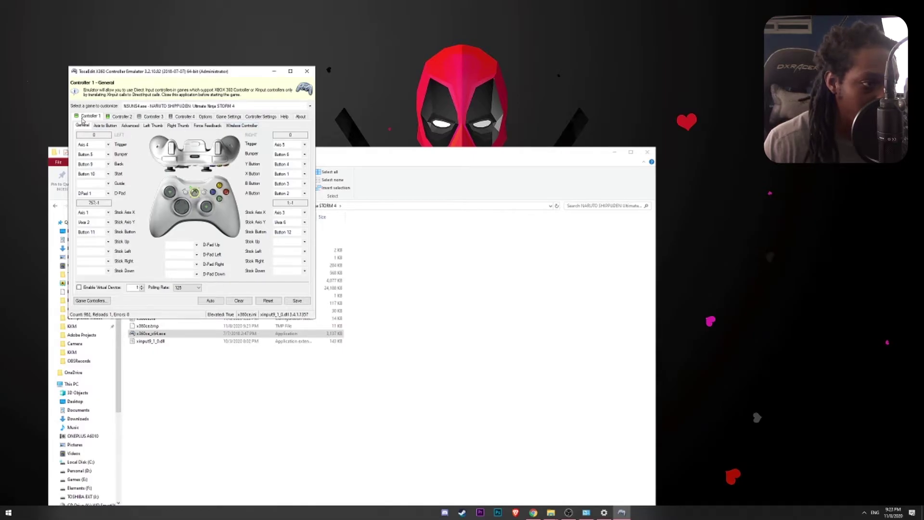
Examine Controller 1's device details and the Advanced options, including controller combining, of Controllers 1 and 2.
{"action": "left_click", "coordinate": [240, 127]}
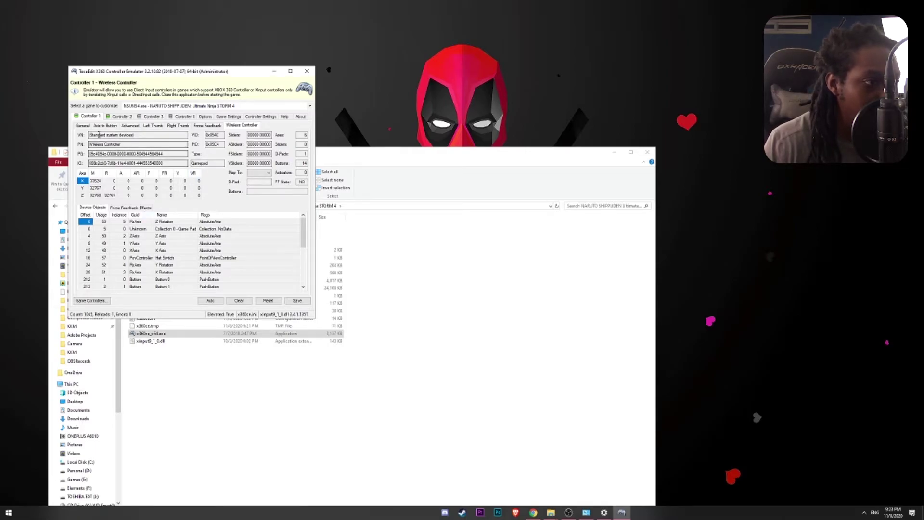
{"action": "left_click", "coordinate": [125, 126]}
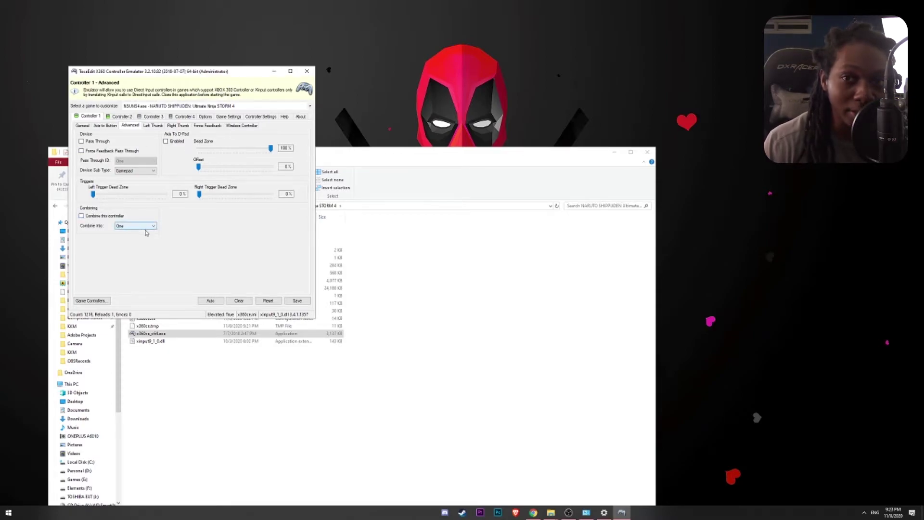
{"action": "left_click", "coordinate": [120, 116]}
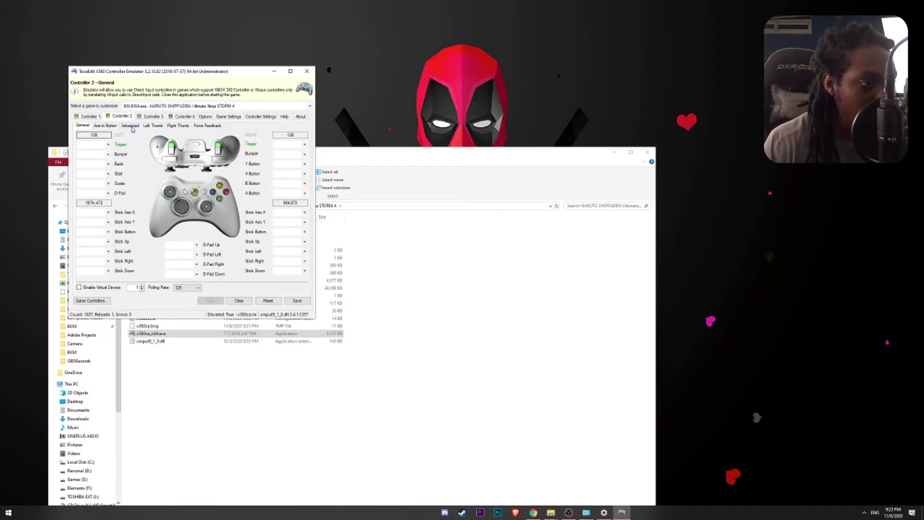
{"action": "left_click", "coordinate": [131, 128]}
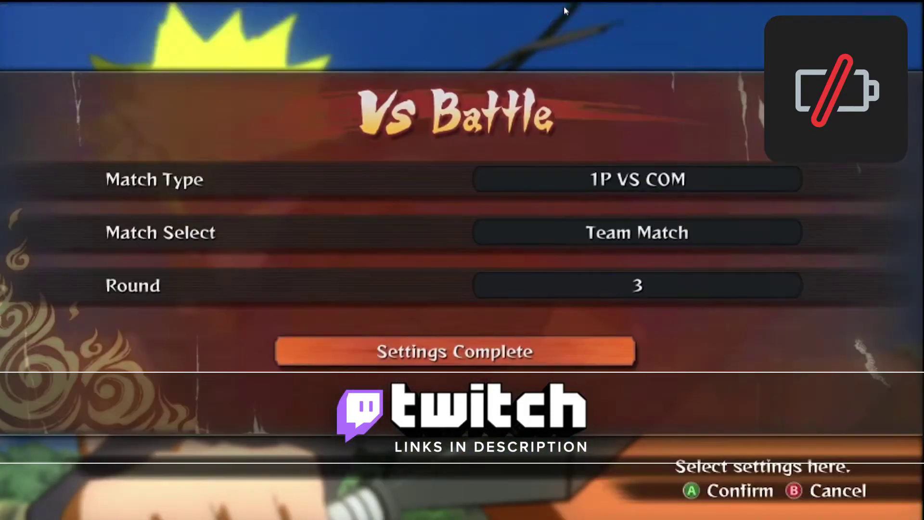
Set the Vs Battle match type to 1P VS 2P and complete the battle settings.
{"action": "key", "text": "Up"}
{"action": "key", "text": "Up"}
{"action": "key", "text": "Up"}
{"action": "key", "text": "Right"}
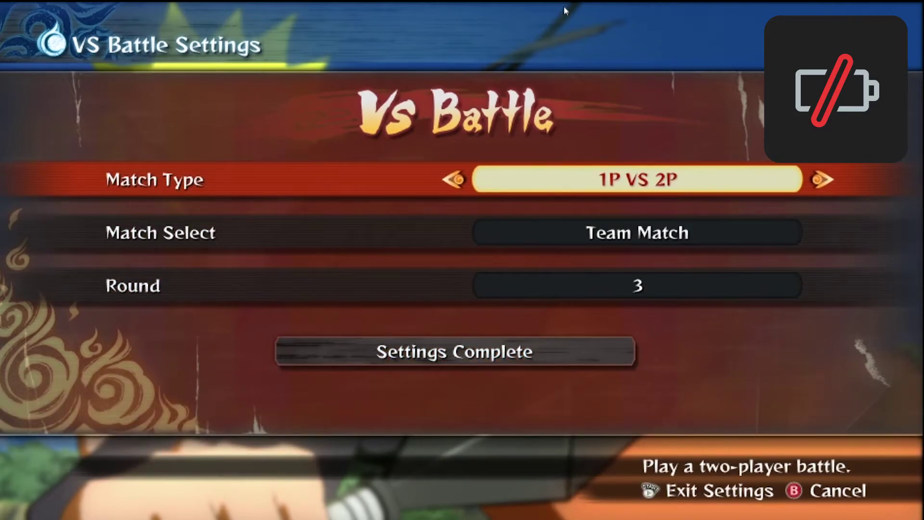
{"action": "key", "text": "Down"}
{"action": "key", "text": "Down"}
{"action": "key", "text": "Down"}
{"action": "key", "text": "Up"}
{"action": "key", "text": "Down"}
{"action": "key", "text": "Return"}
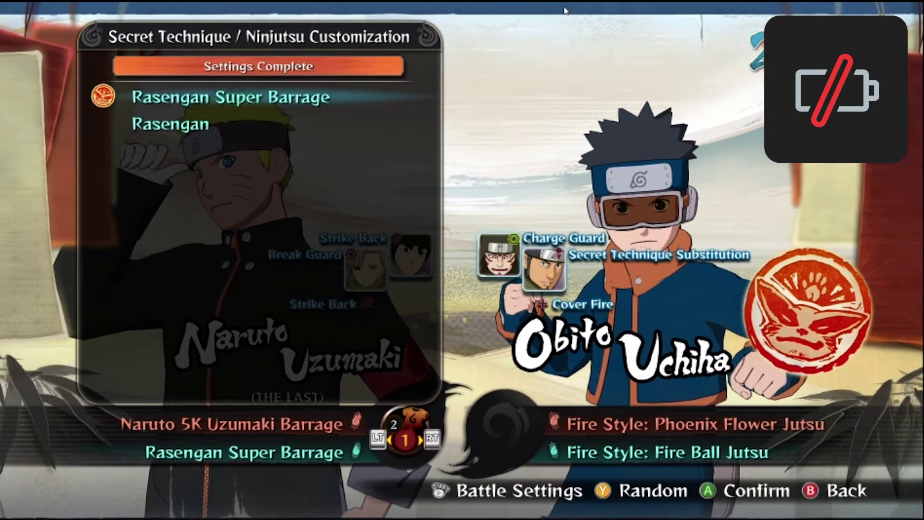
Confirm the Secret Technique / Ninjutsu Customization for Naruto Uzumaki and proceed to stage selection.
{"action": "key", "text": "Return"}
{"action": "key", "text": "Return"}
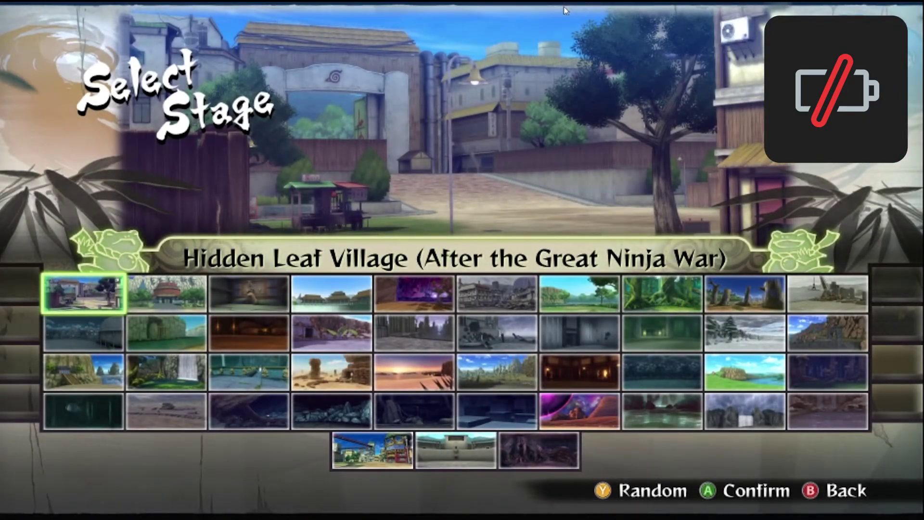
Choose a different battle stage from the stage grid and confirm it to start the match.
{"action": "key", "text": "Left"}
{"action": "key", "text": "Left"}
{"action": "key", "text": "Down"}
{"action": "key", "text": "Down"}
{"action": "key", "text": "Left"}
{"action": "key", "text": "Down"}
{"action": "key", "text": "Left"}
{"action": "key", "text": "Left"}
{"action": "key", "text": "Left"}
{"action": "key", "text": "Left"}
{"action": "key", "text": "Return"}
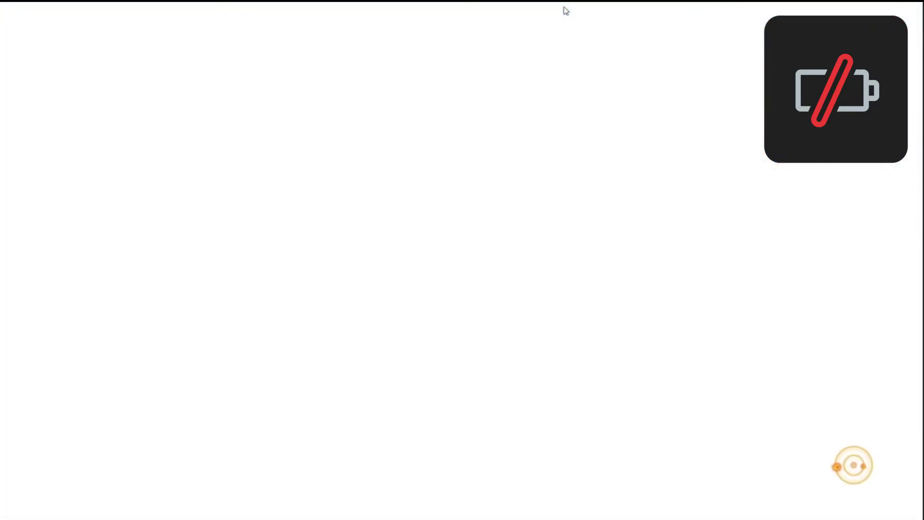